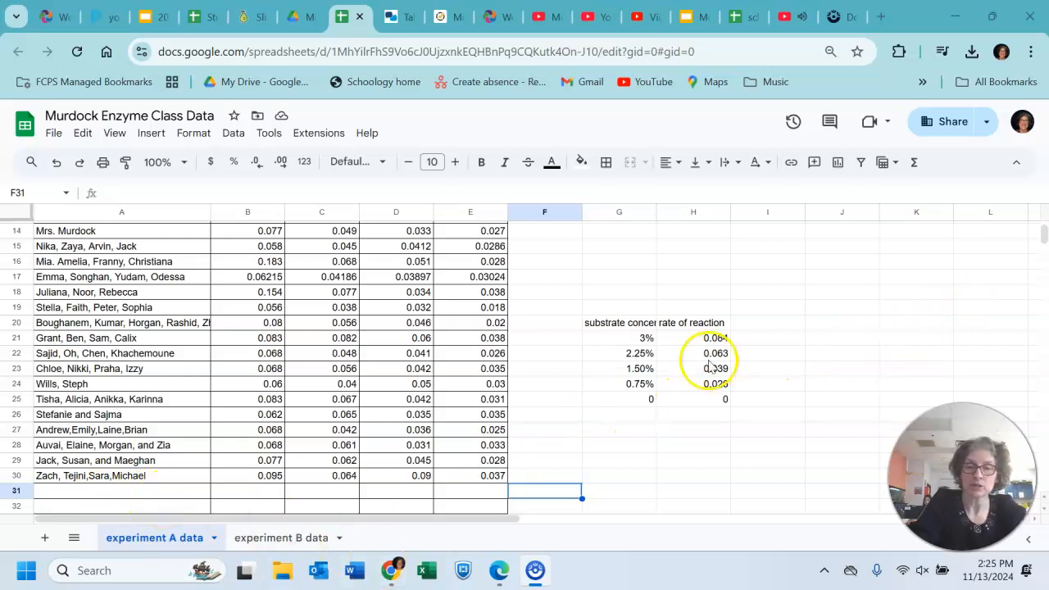
click(538, 414)
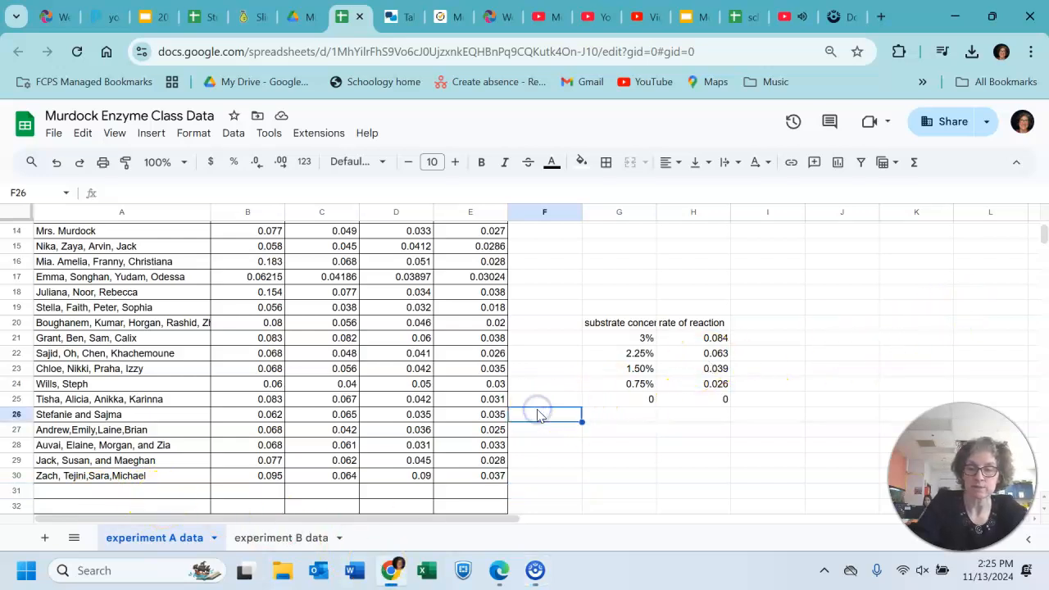
key(Down)
key(Down)
key(Down)
key(Down)
key(Down)
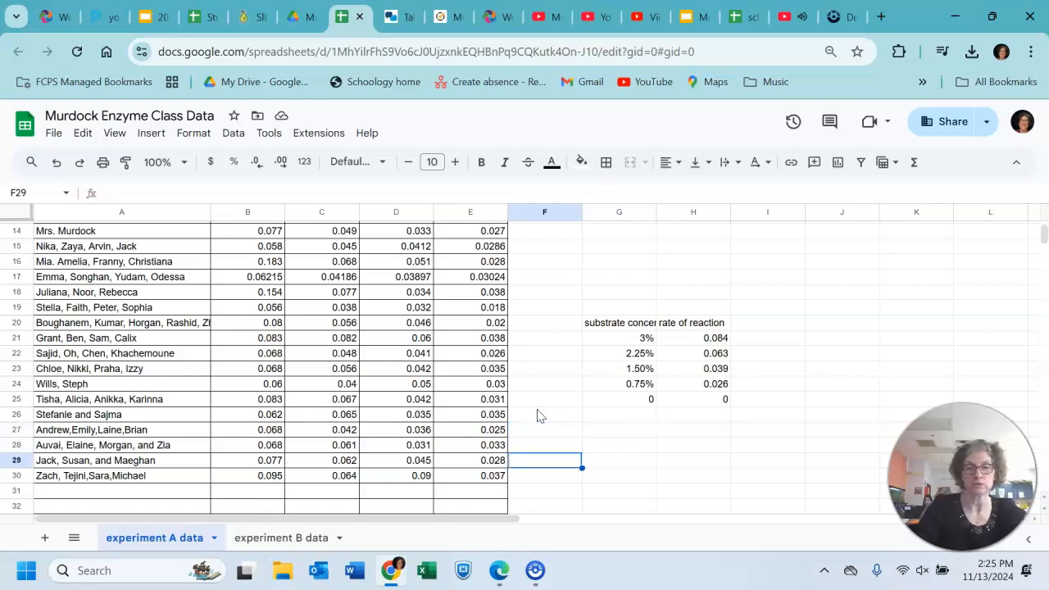
key(Left)
key(Left)
key(Left)
key(Left)
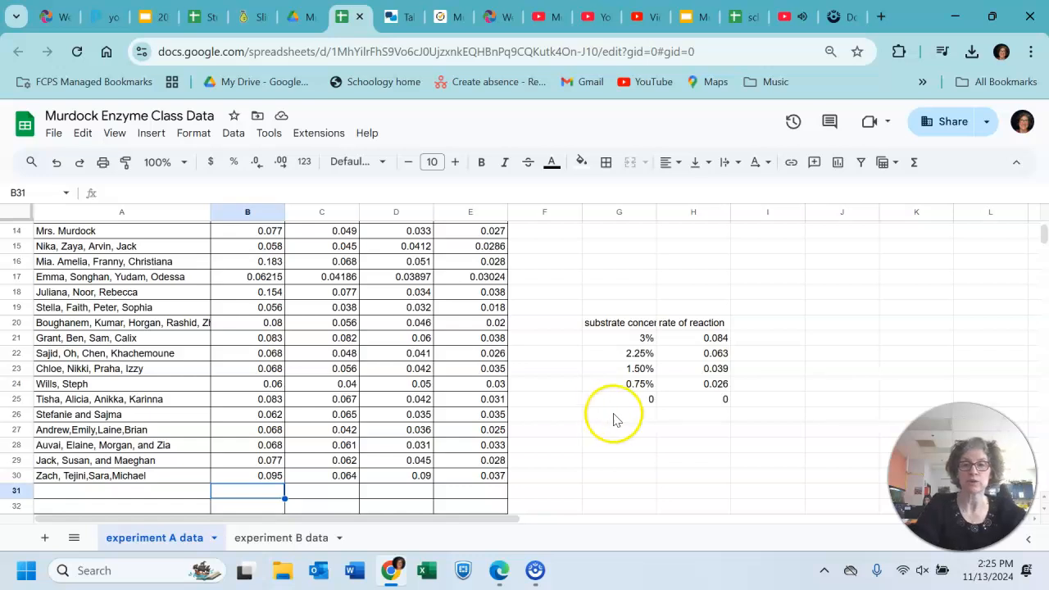
- Clear the five rate of reaction values in cells H21 to H25
click(710, 339)
key(BackSpace)
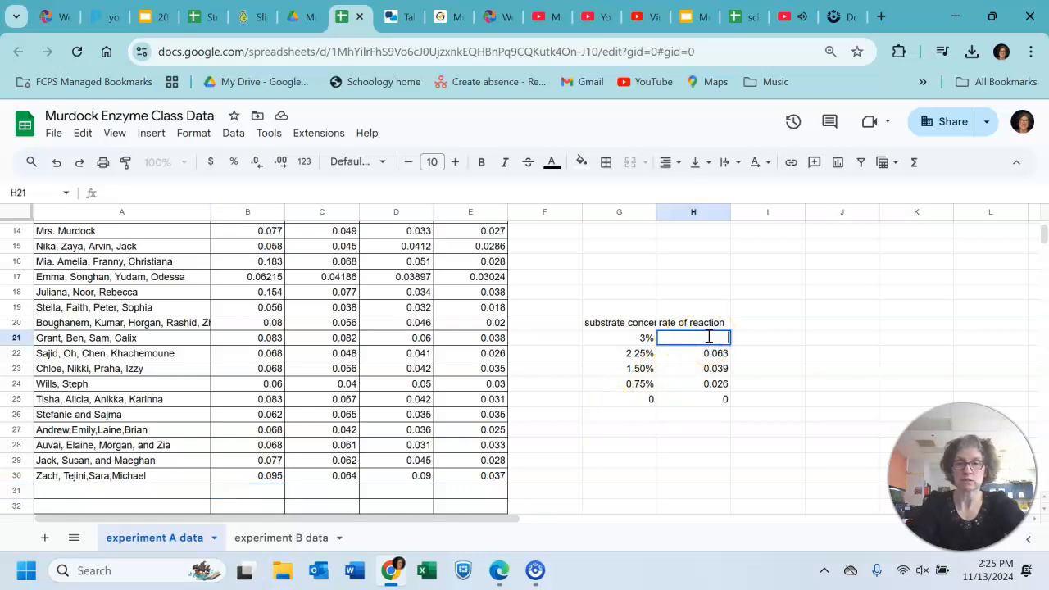
key(Down)
key(BackSpace)
key(Down)
key(BackSpace)
key(Down)
key(BackSpace)
key(Down)
key(BackSpace)
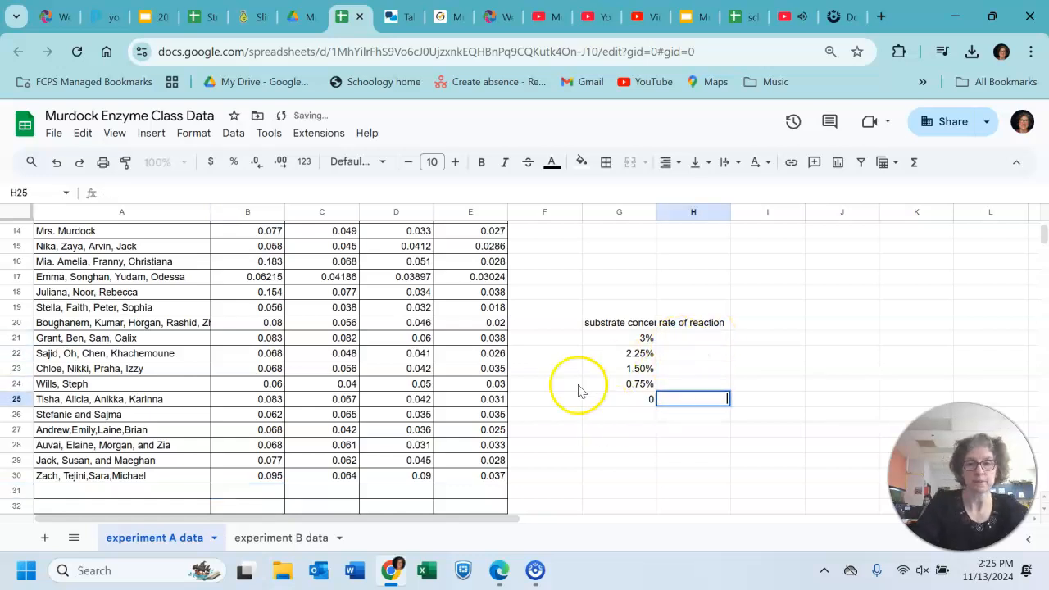
- On the experiment A data sheet, enter an AVERAGE formula for the 3% rates in B7:B30 into cell B31
click(262, 492)
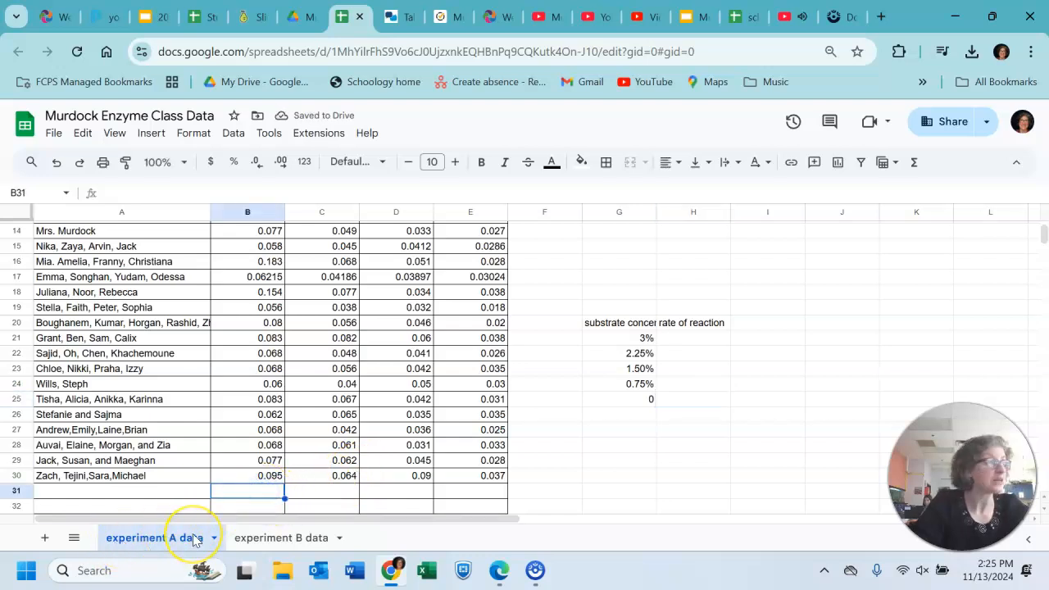
click(276, 539)
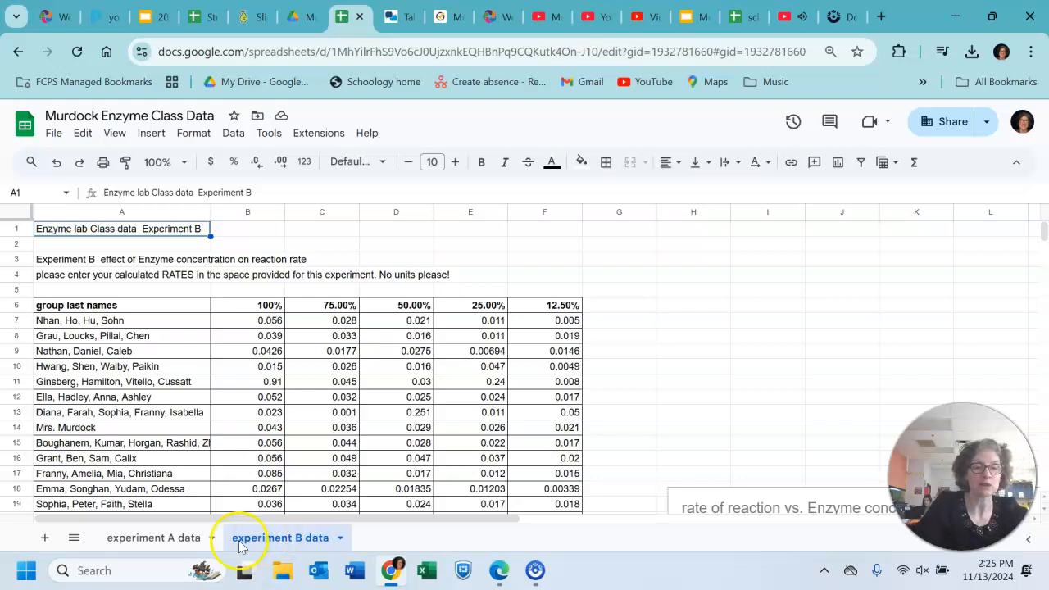
click(155, 539)
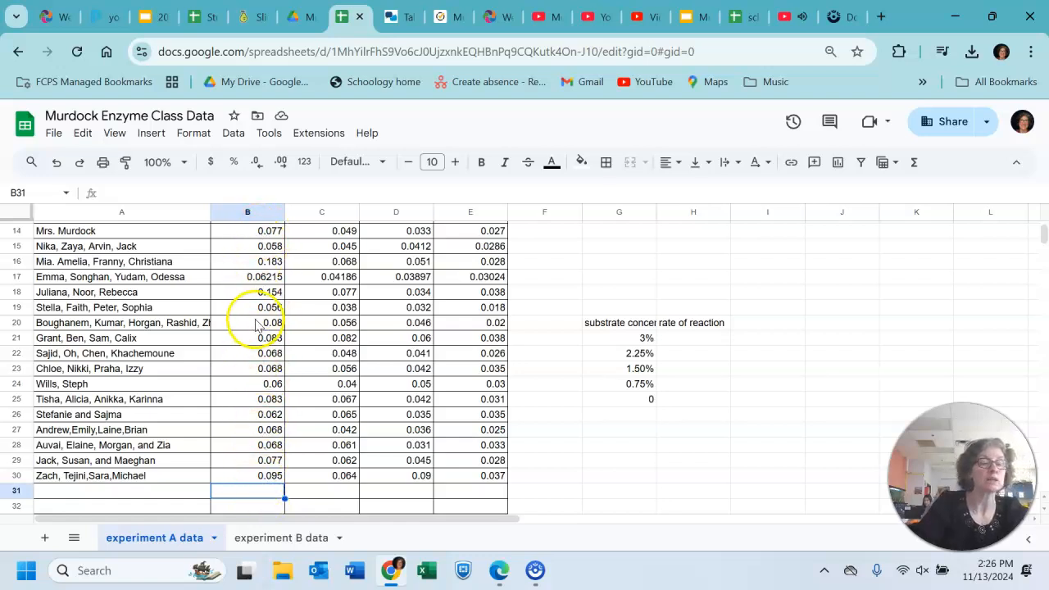
text(=)
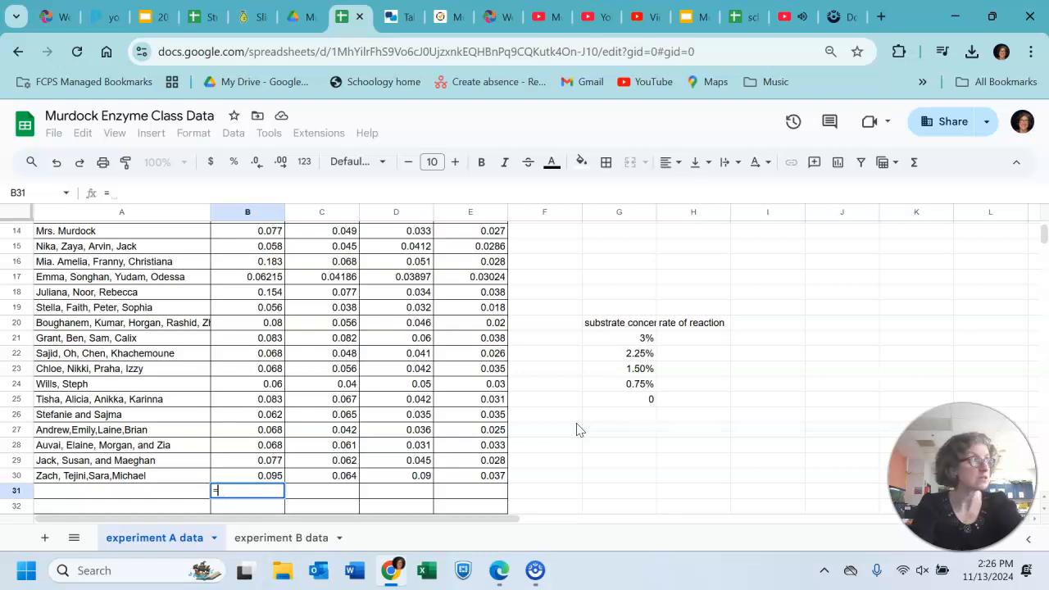
text(av)
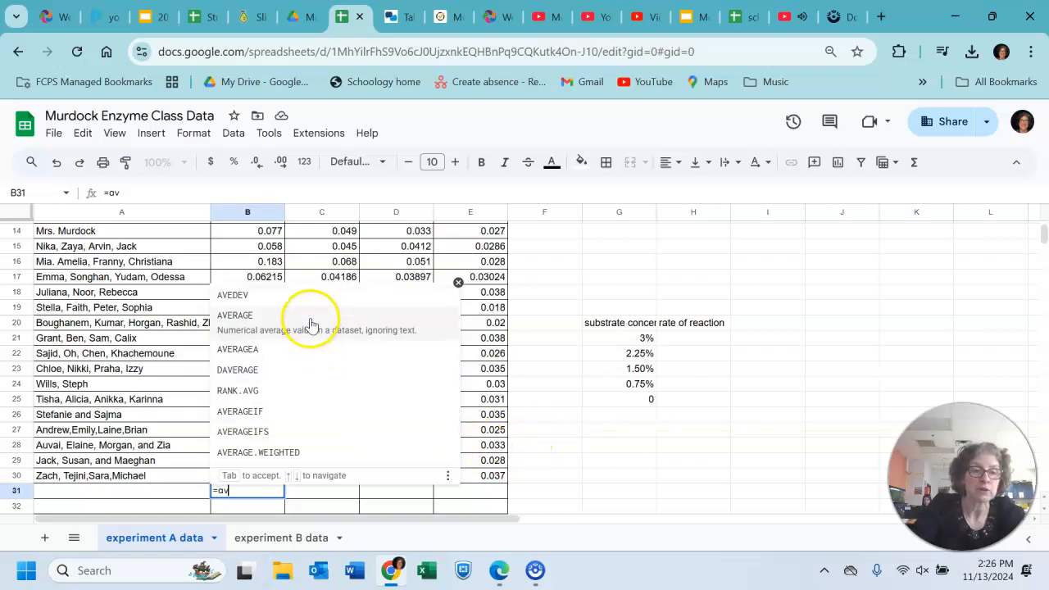
click(310, 319)
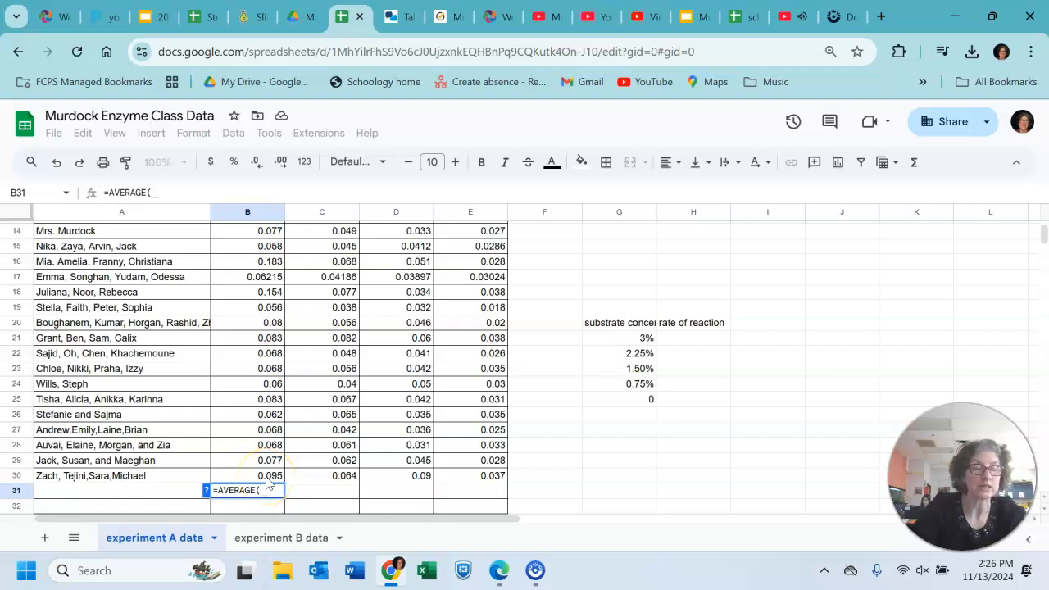
drag(266, 482, 268, 293)
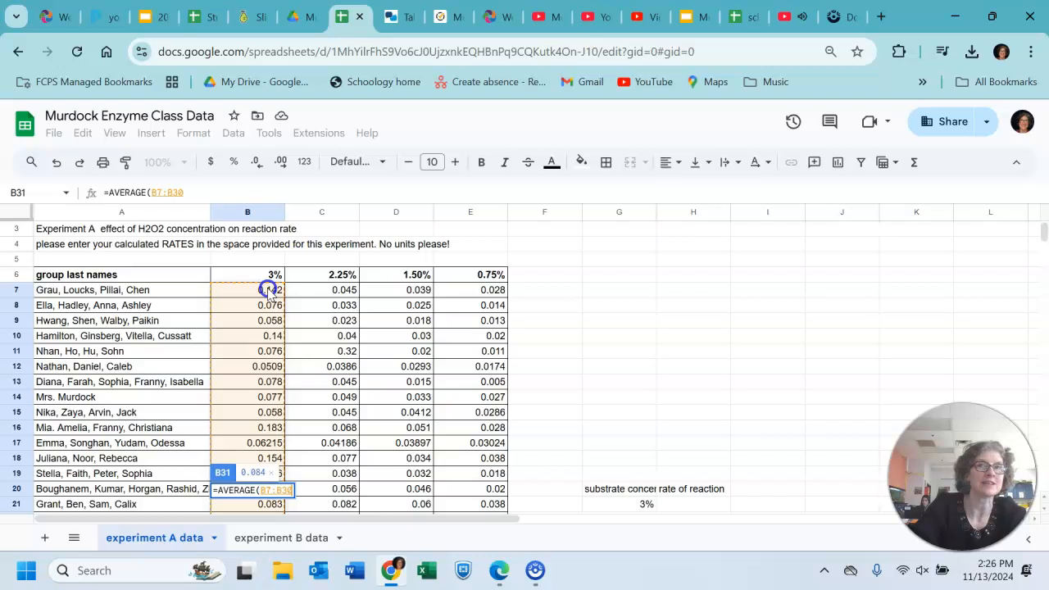
drag(269, 293, 271, 293)
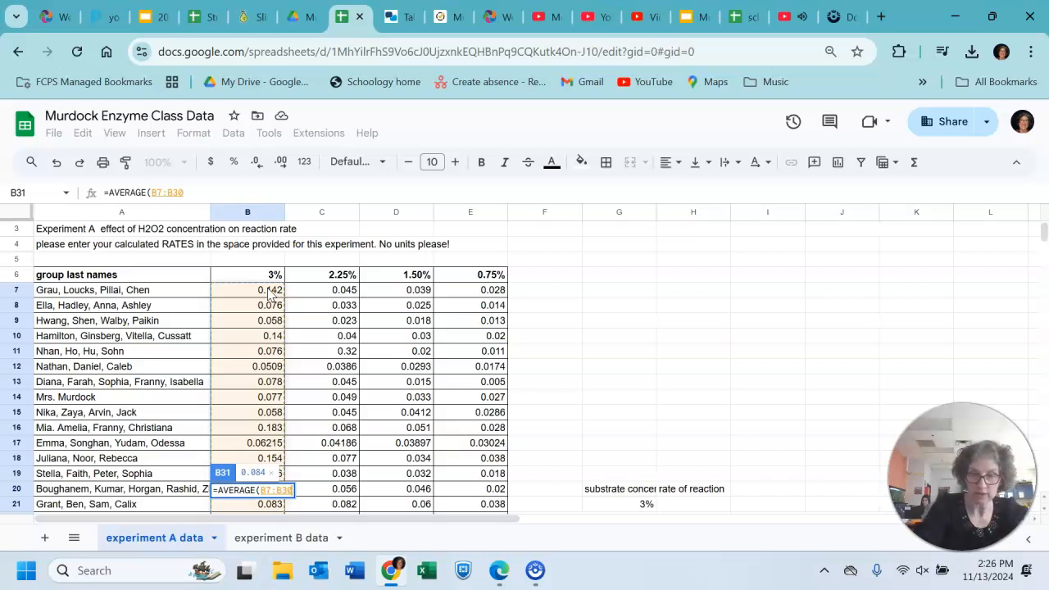
key(Return)
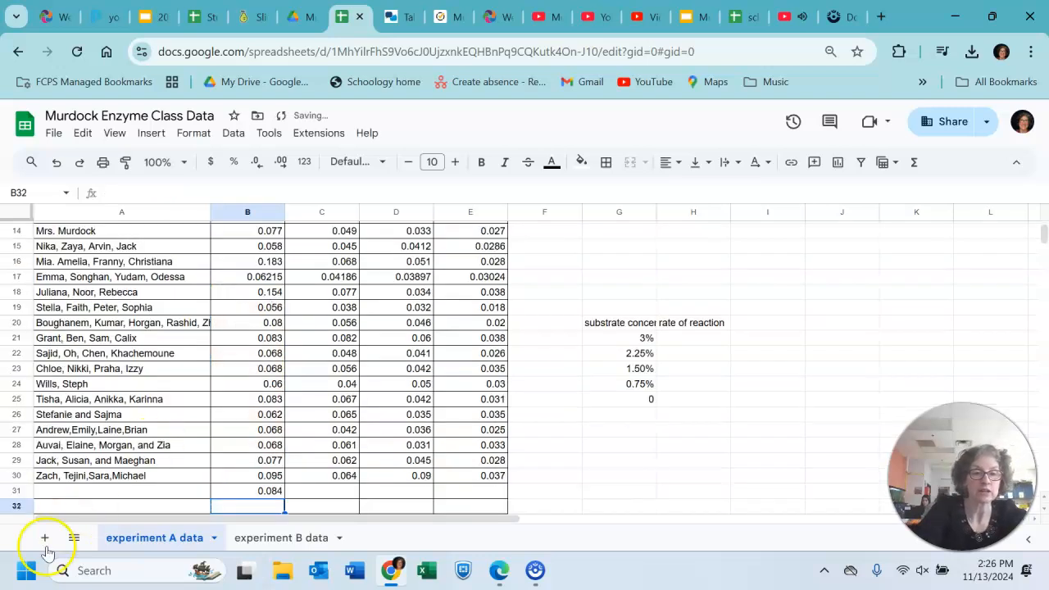
- Increase the decimal places shown for the average in B31 by four, and decrease them by four again
click(262, 492)
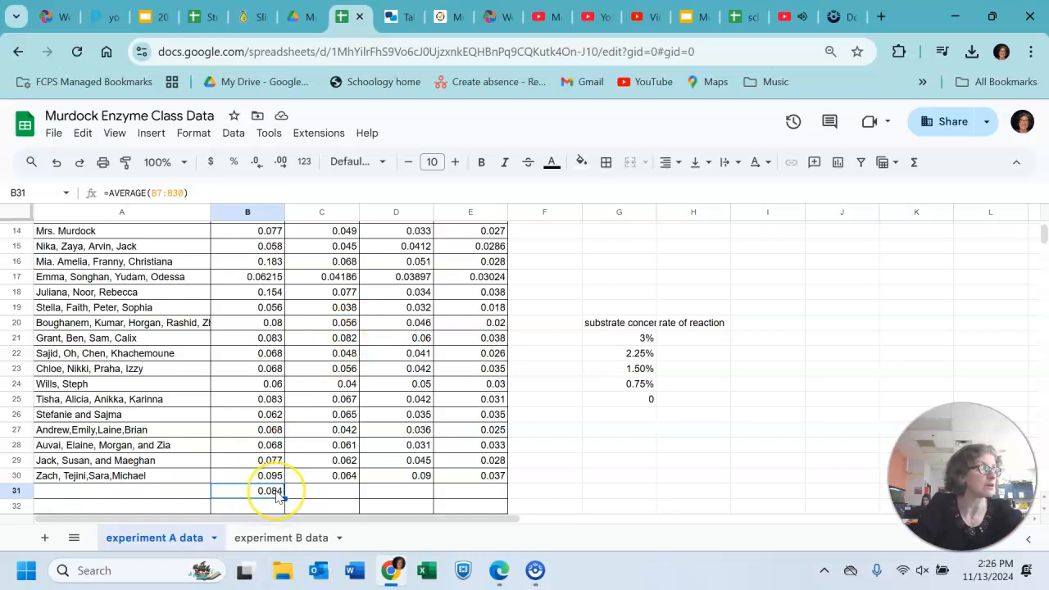
click(283, 165)
click(282, 167)
click(283, 165)
click(282, 165)
click(256, 162)
click(256, 163)
click(256, 162)
click(256, 163)
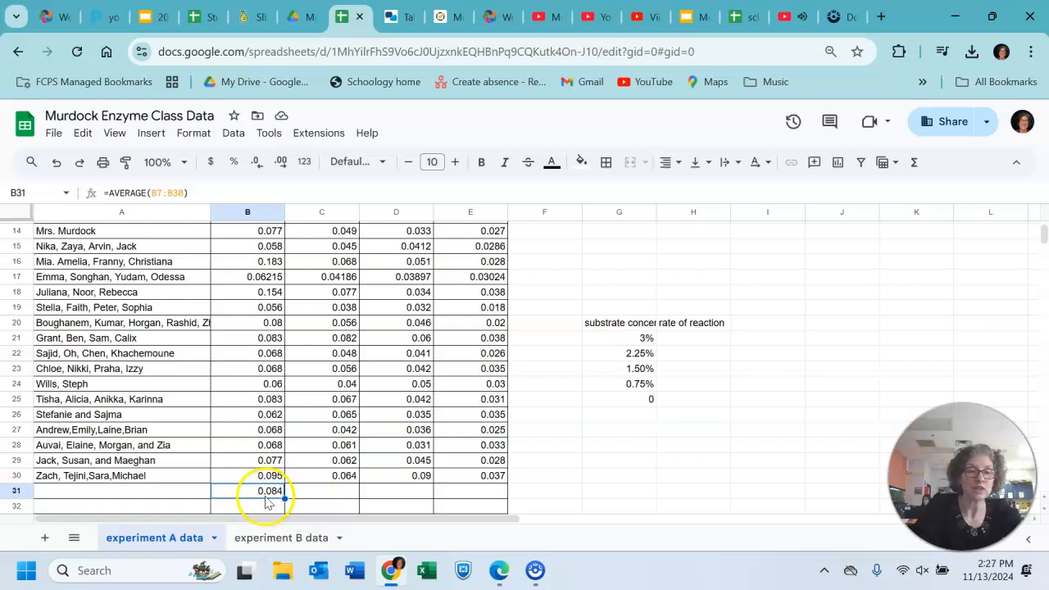
- Label row 31 "average" in column A and extend the average formula from B31 across to E31
click(172, 493)
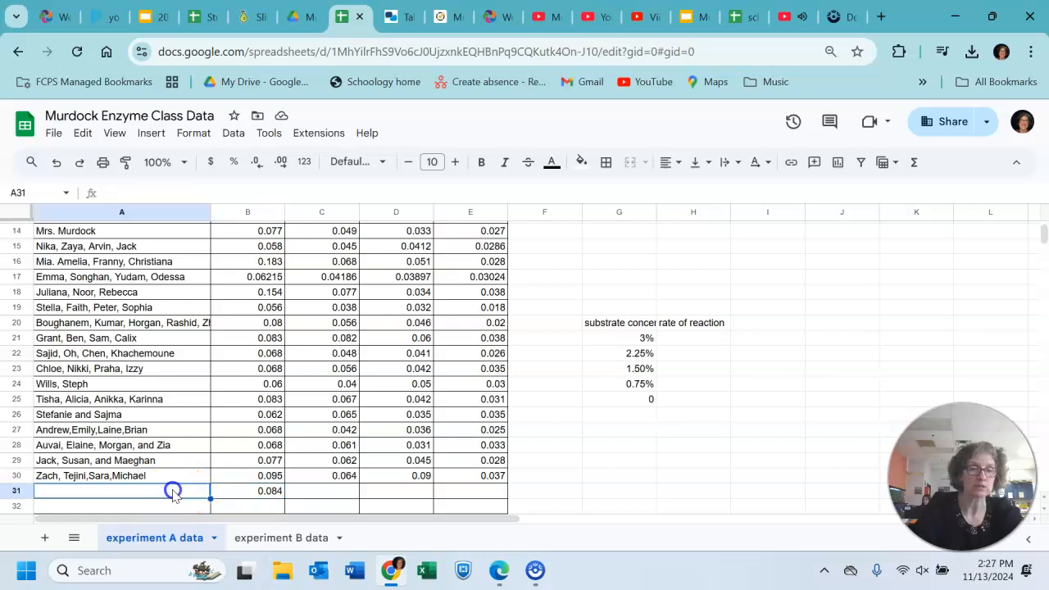
text(average)
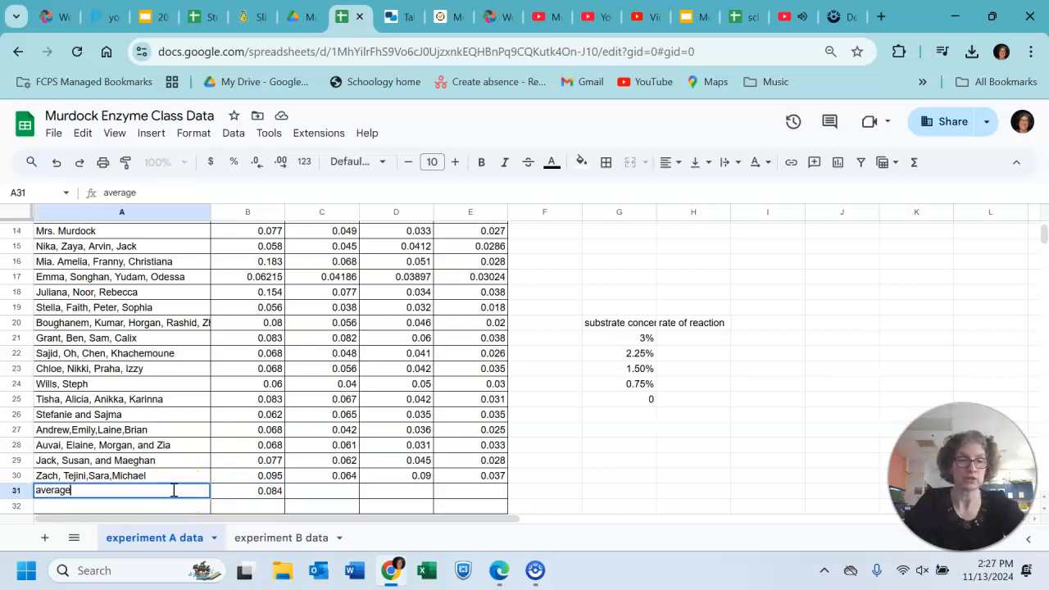
click(308, 477)
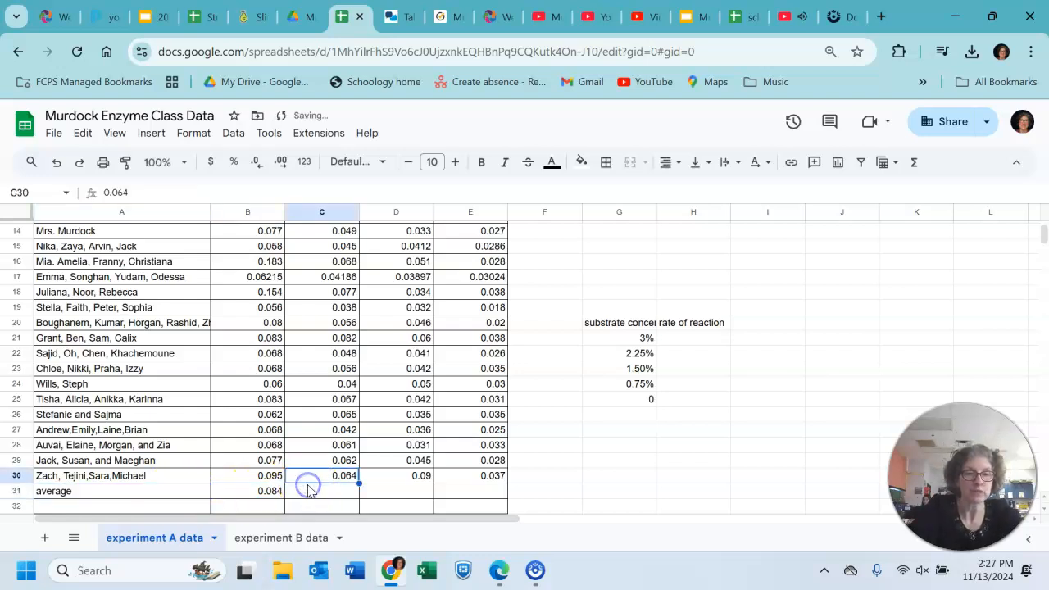
click(269, 496)
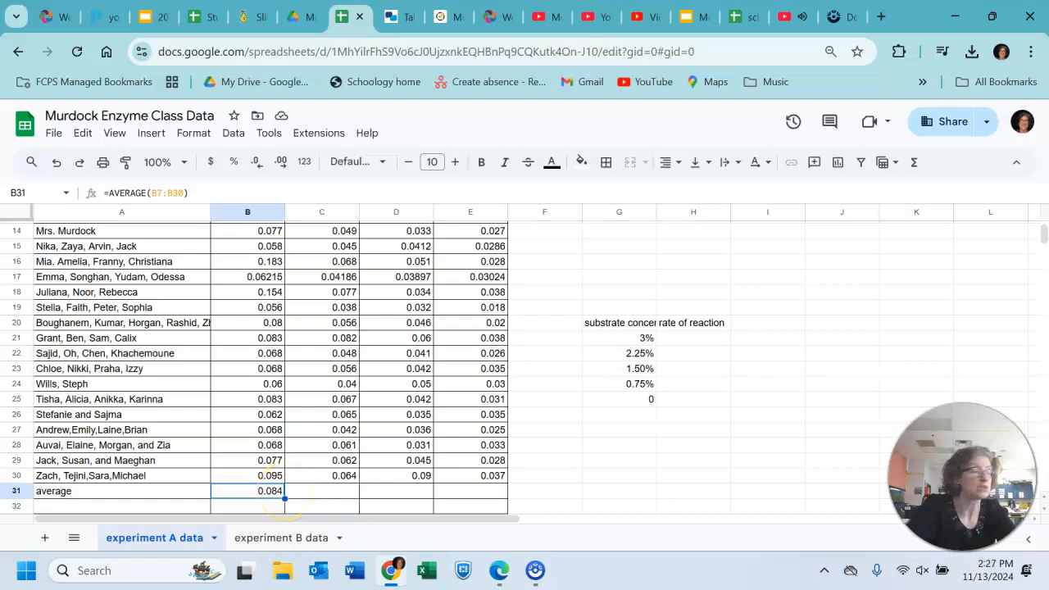
drag(286, 499, 467, 492)
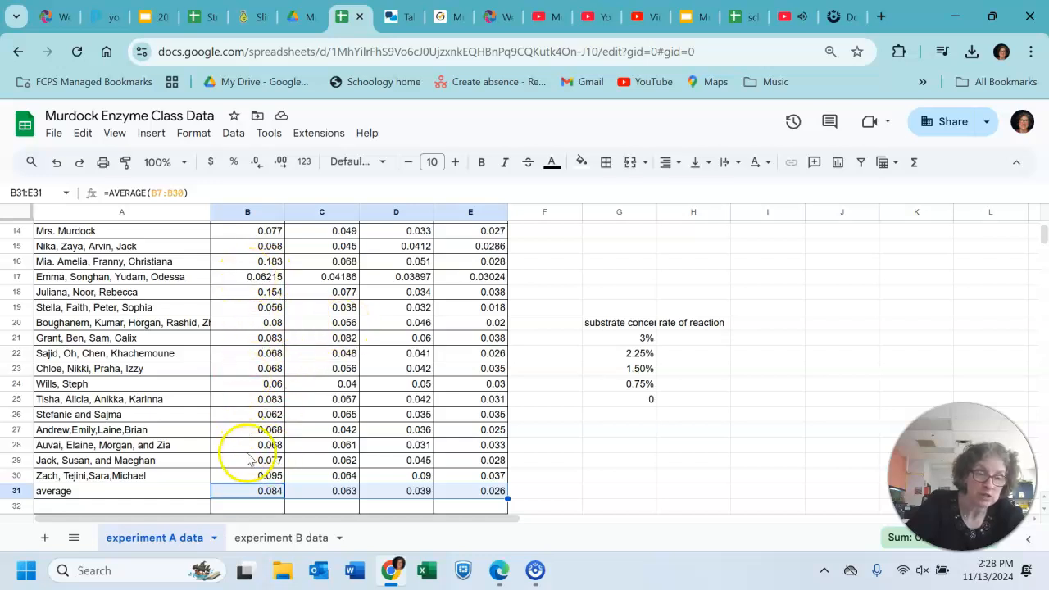
- Fill in the rate of reaction column from H21 to H25 with .084, .063, .039, .026 and 0
click(708, 341)
text(.084)
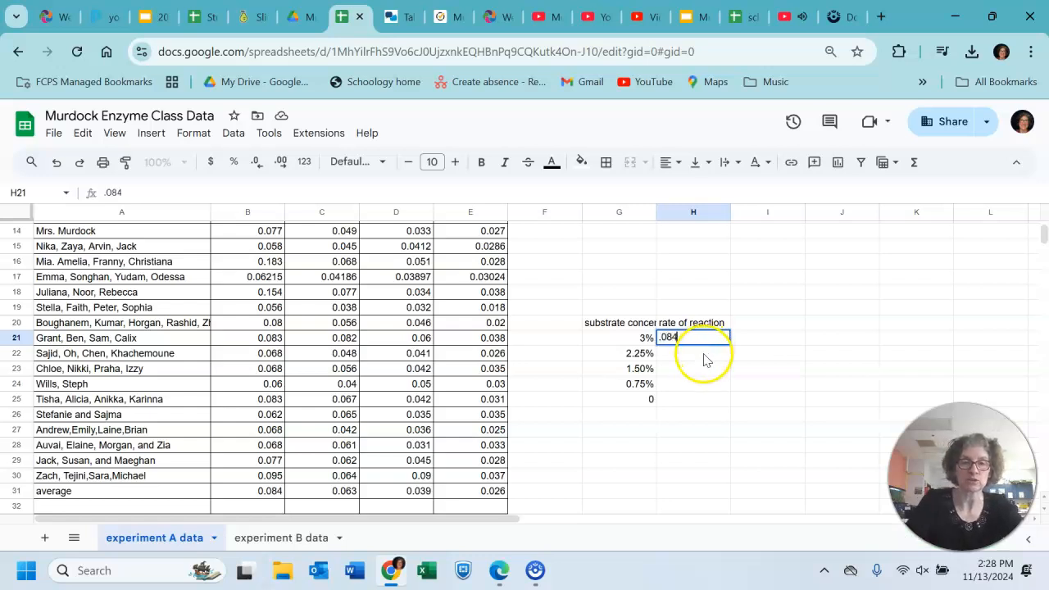
click(703, 355)
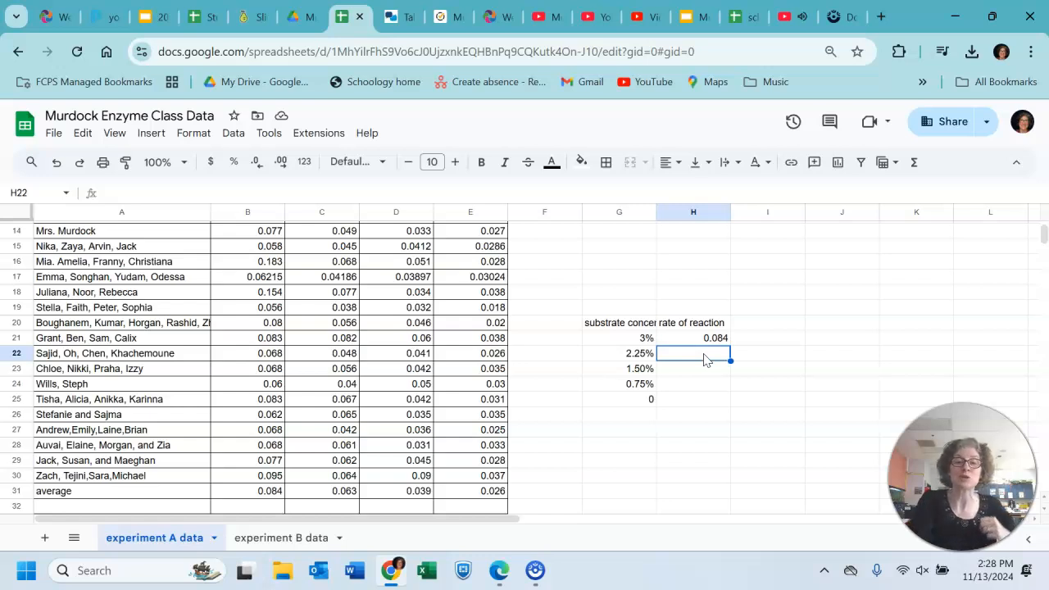
text(.063)
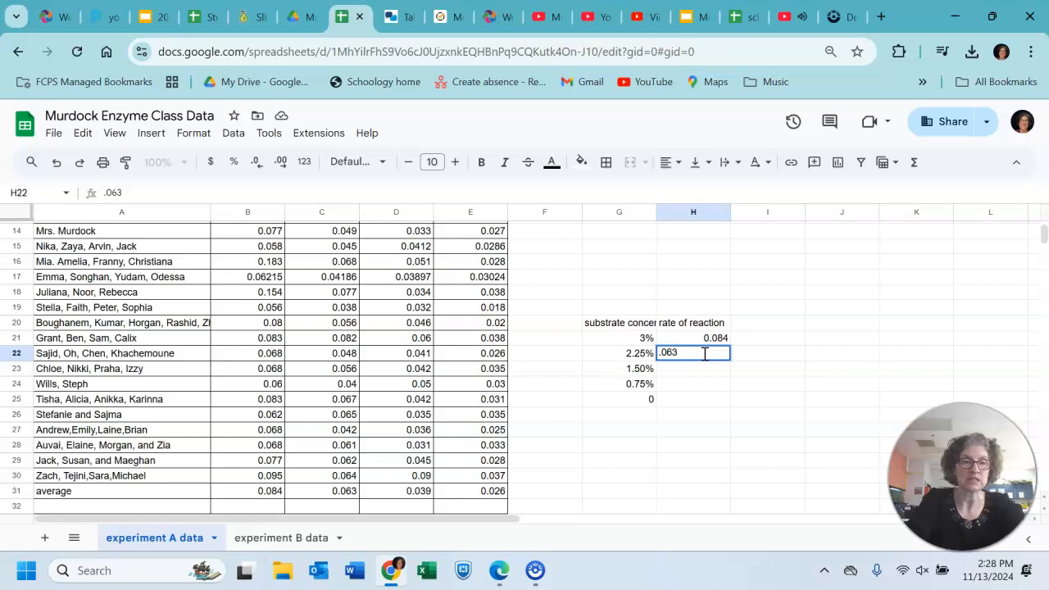
click(702, 372)
text(.039)
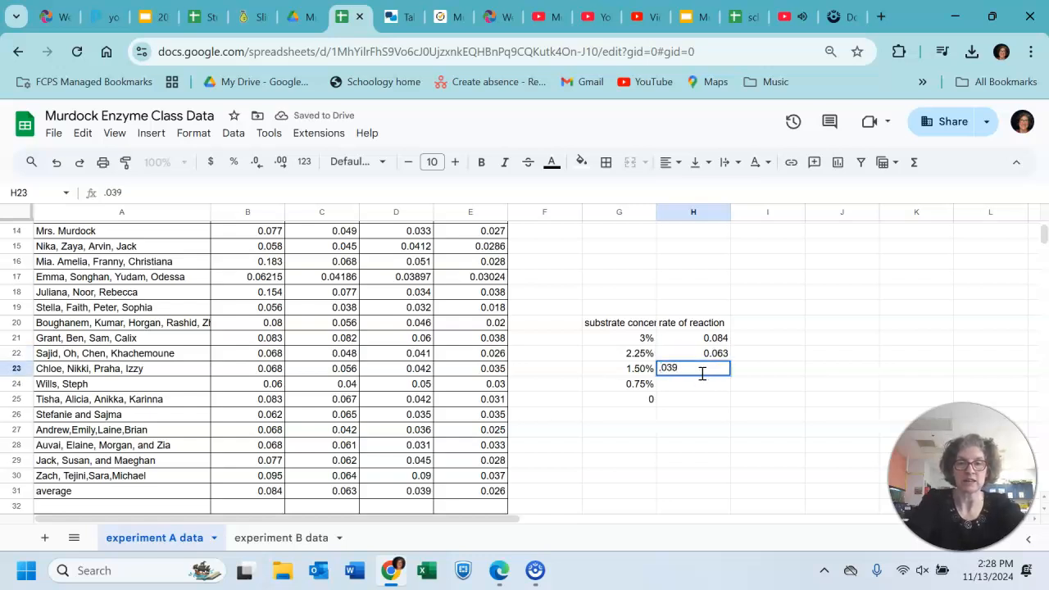
click(702, 391)
text(.026)
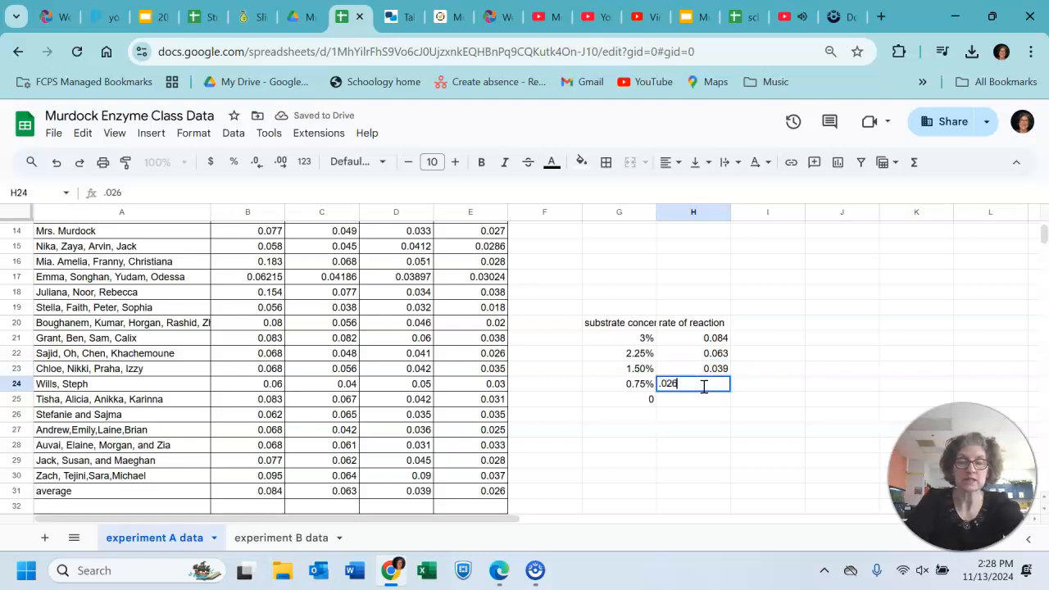
click(705, 404)
text(0)
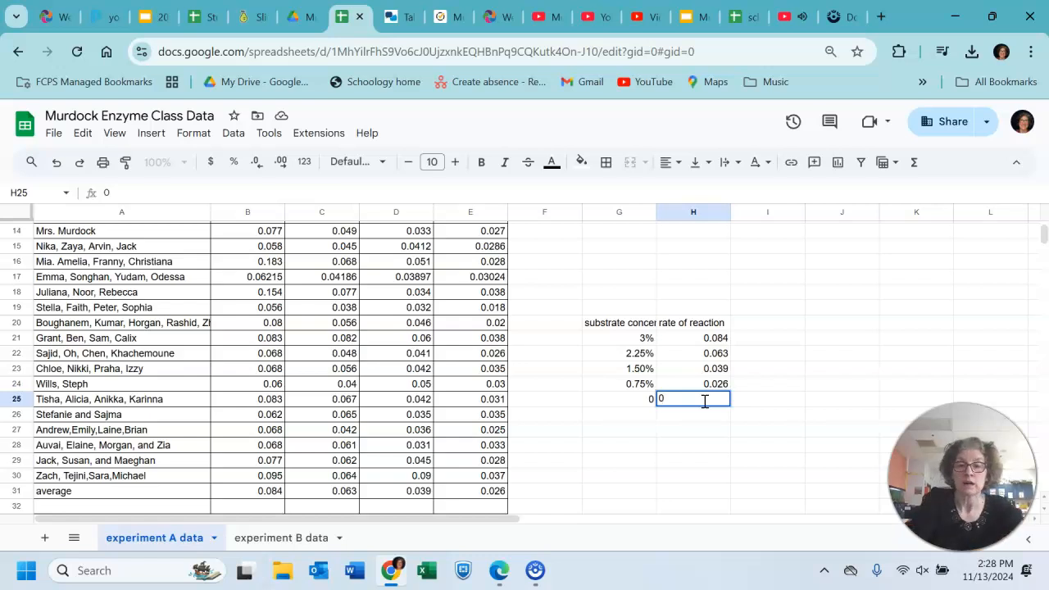
click(705, 430)
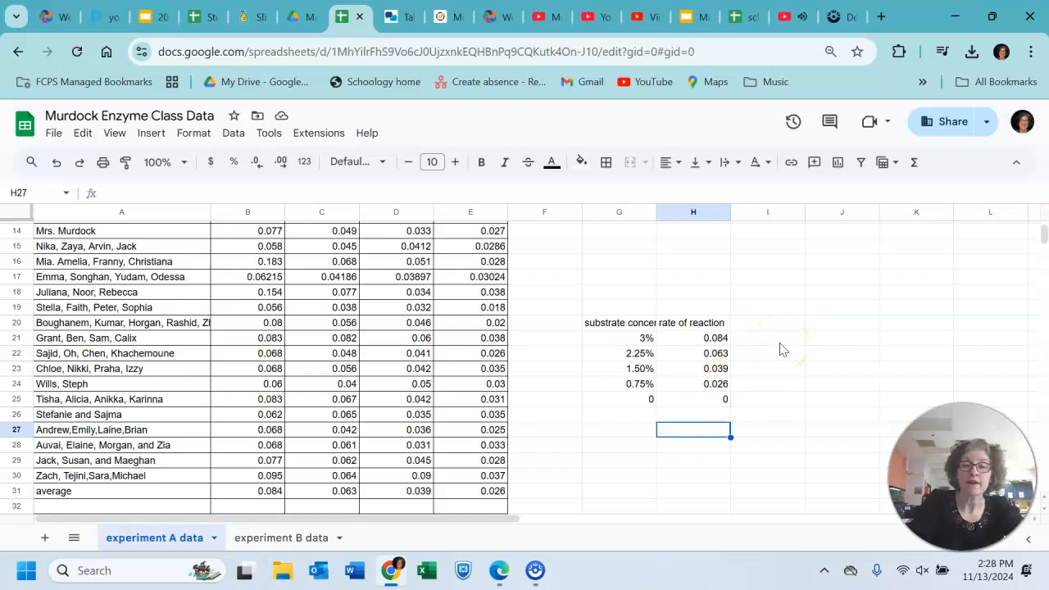
- Insert a chart from the substrate concentration and rate of reaction table in G20:H25
click(623, 323)
drag(645, 325, 707, 405)
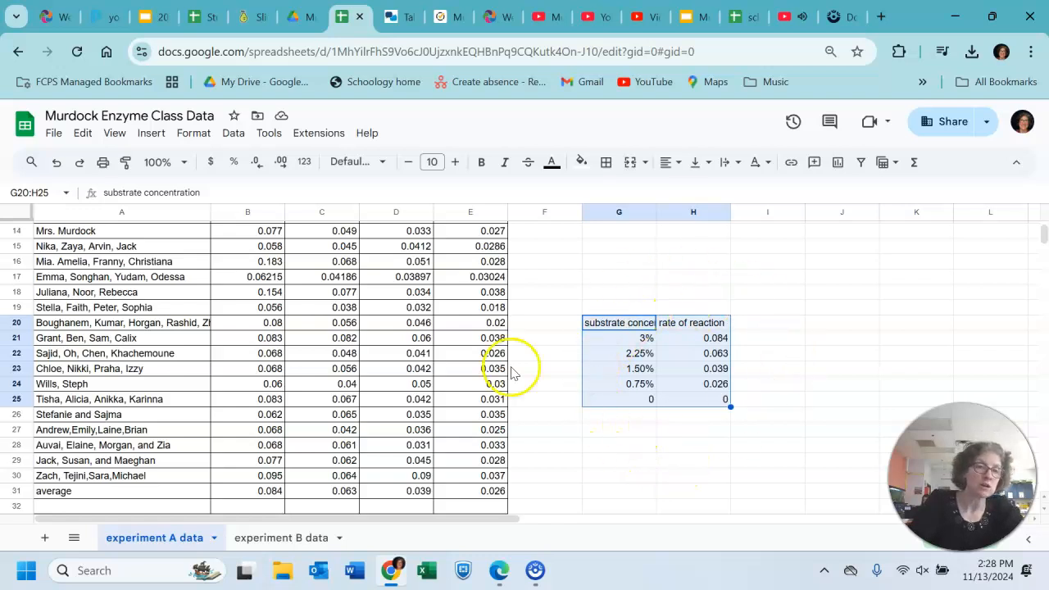
click(152, 134)
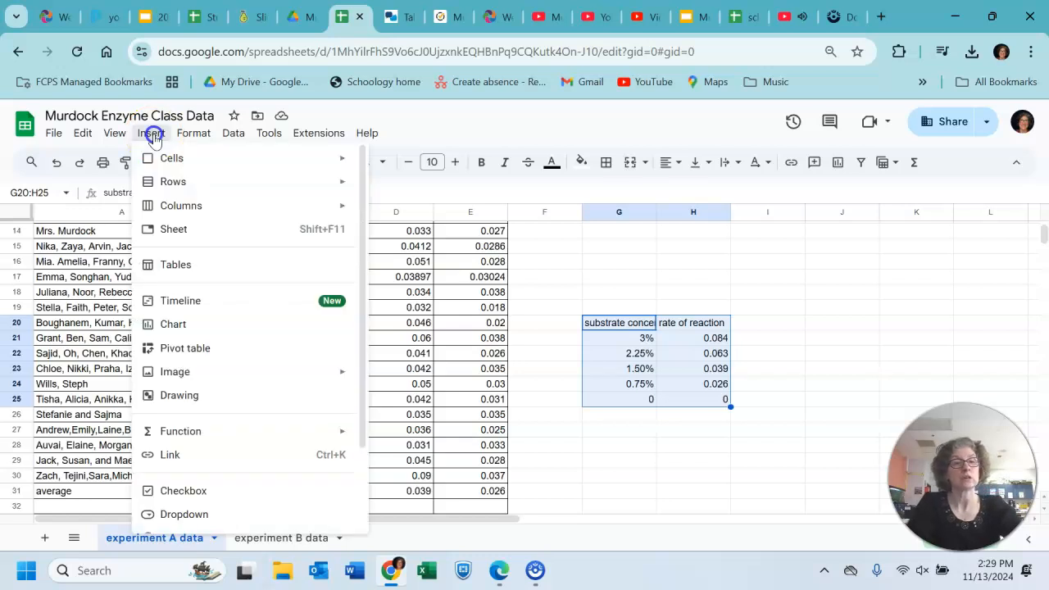
click(179, 323)
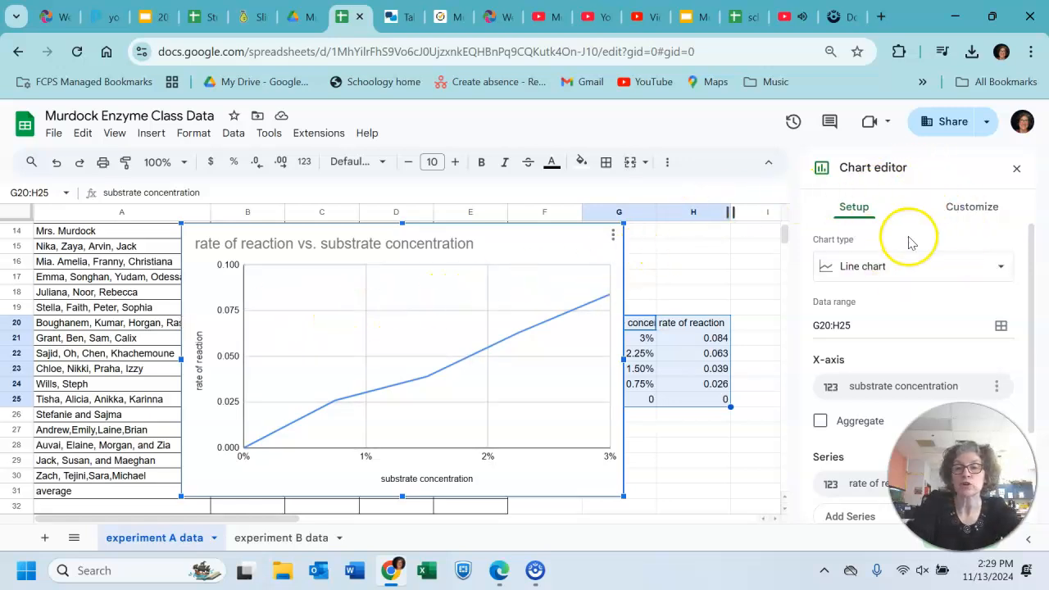
- Review the available chart types and the settings for the chart title and horizontal axis title, and leave the chart editor
click(920, 271)
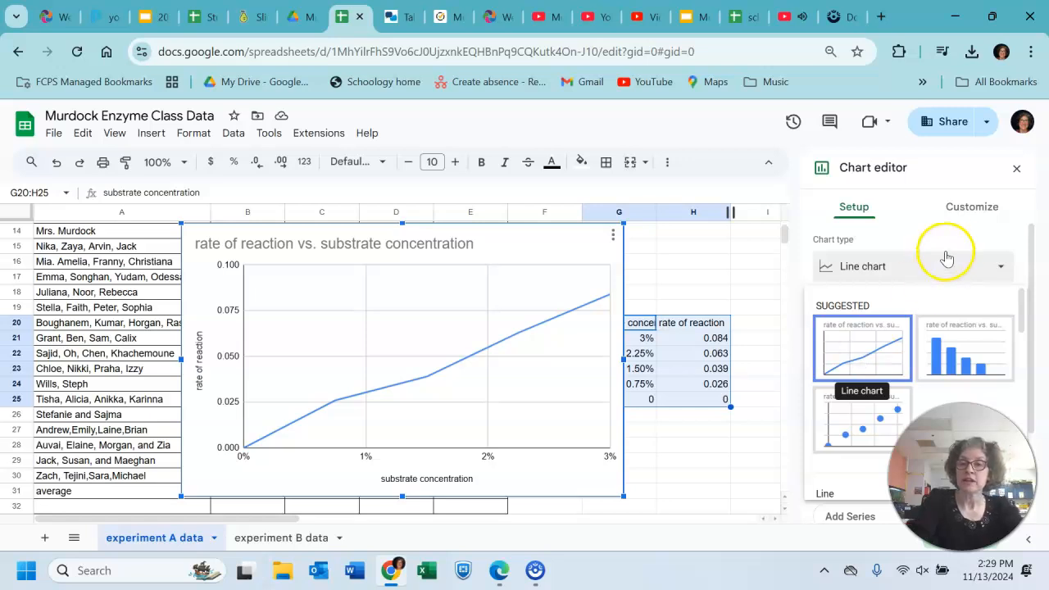
click(464, 248)
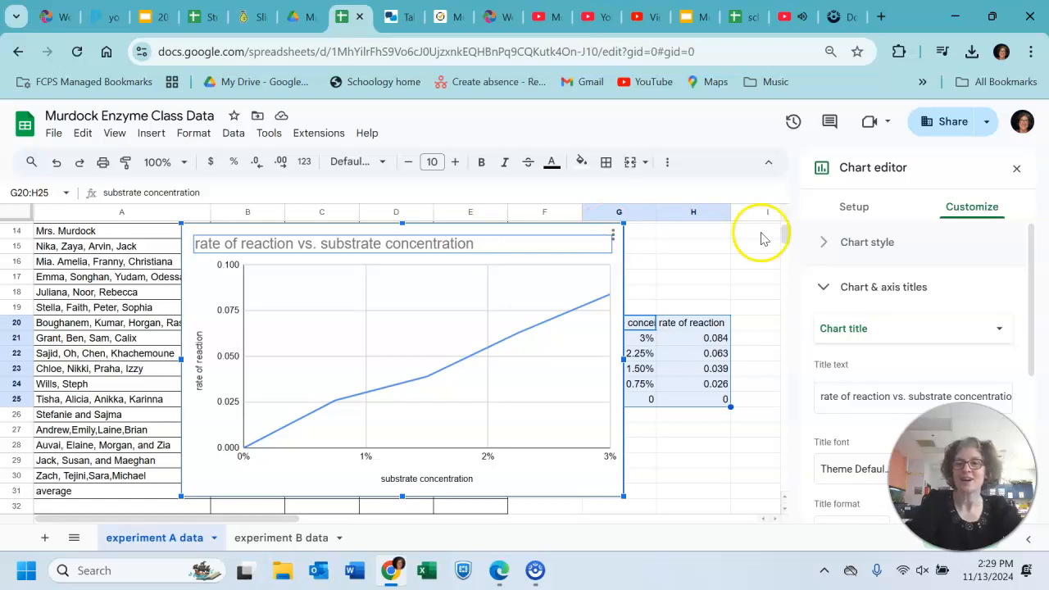
click(889, 294)
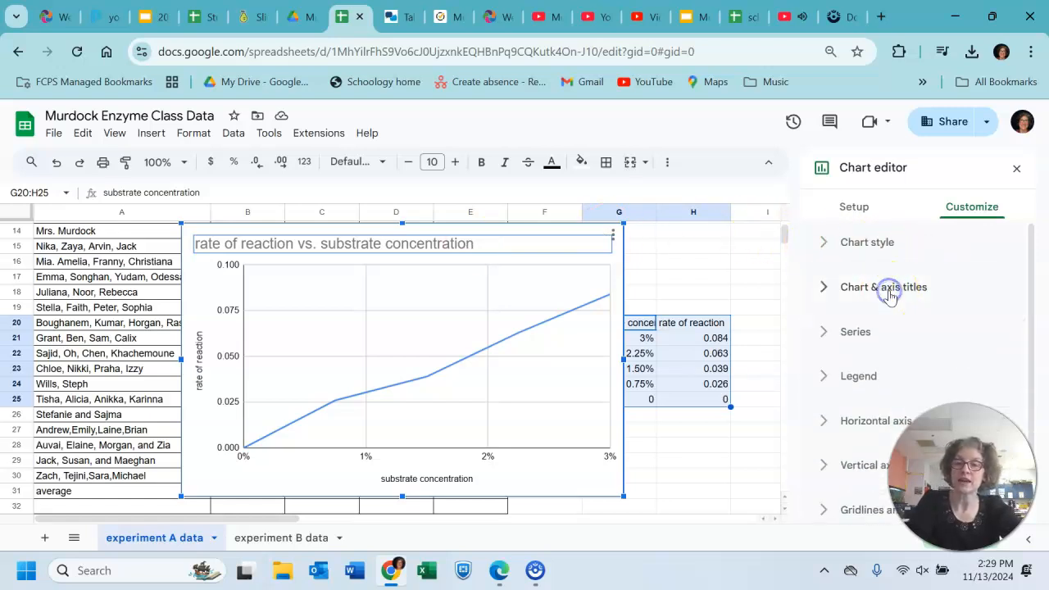
click(885, 295)
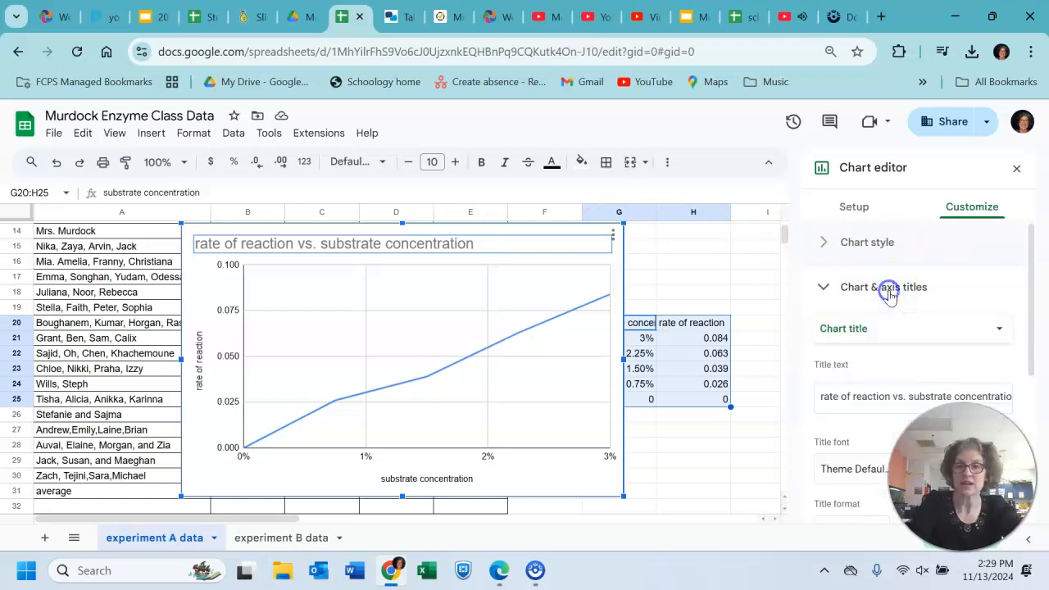
click(864, 330)
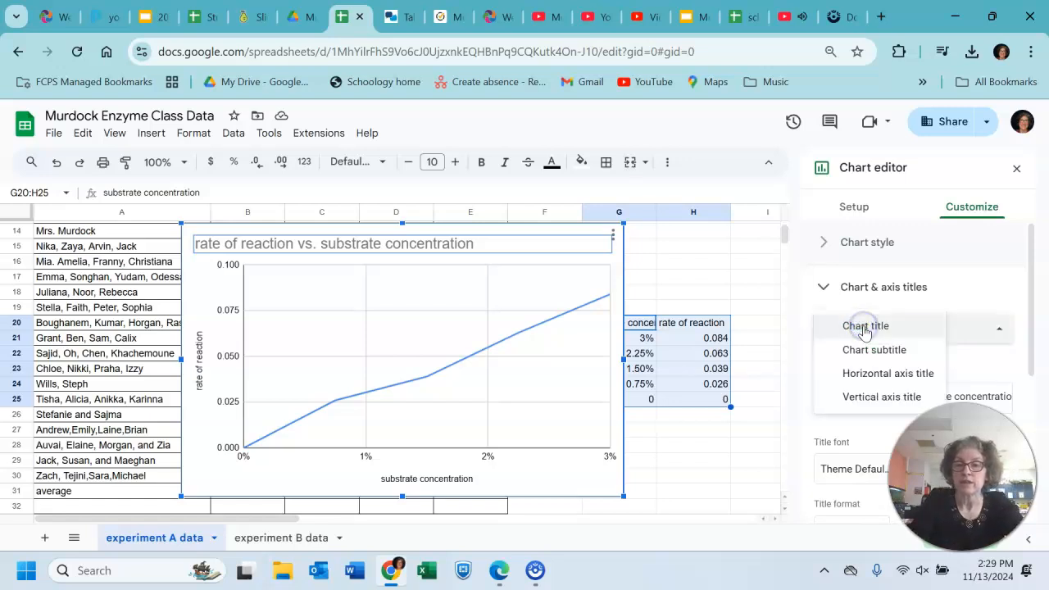
click(895, 374)
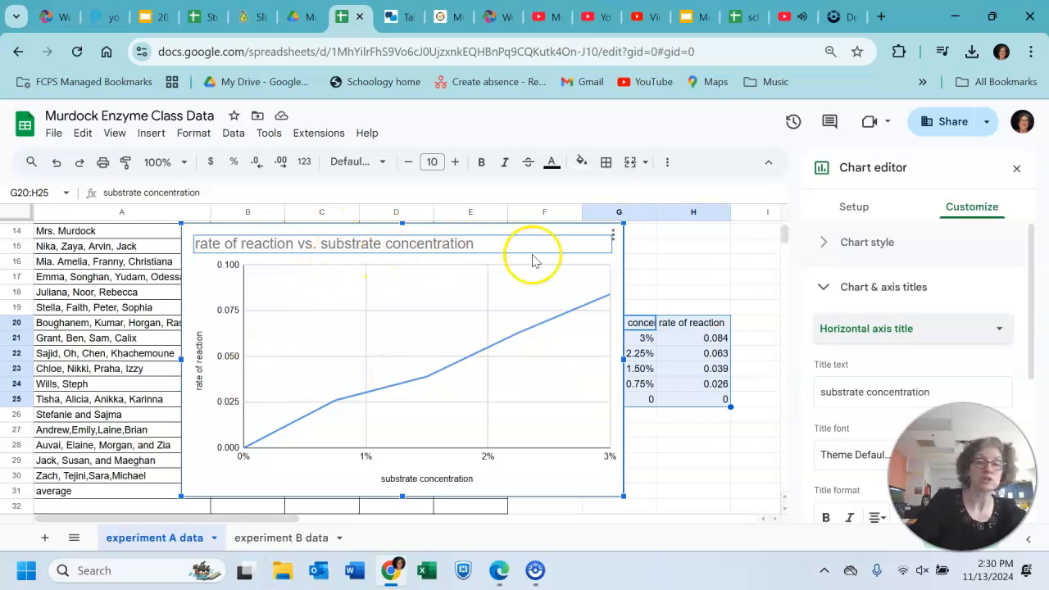
click(697, 264)
click(670, 465)
- Switch to the experiment B data sheet
key(Down)
key(Down)
key(Down)
key(Down)
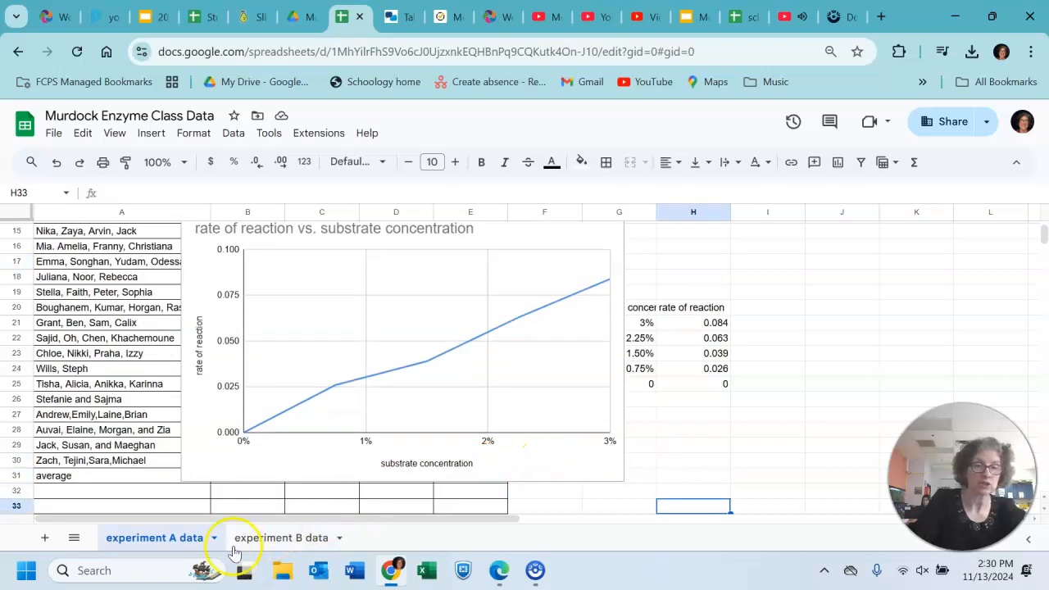
click(277, 538)
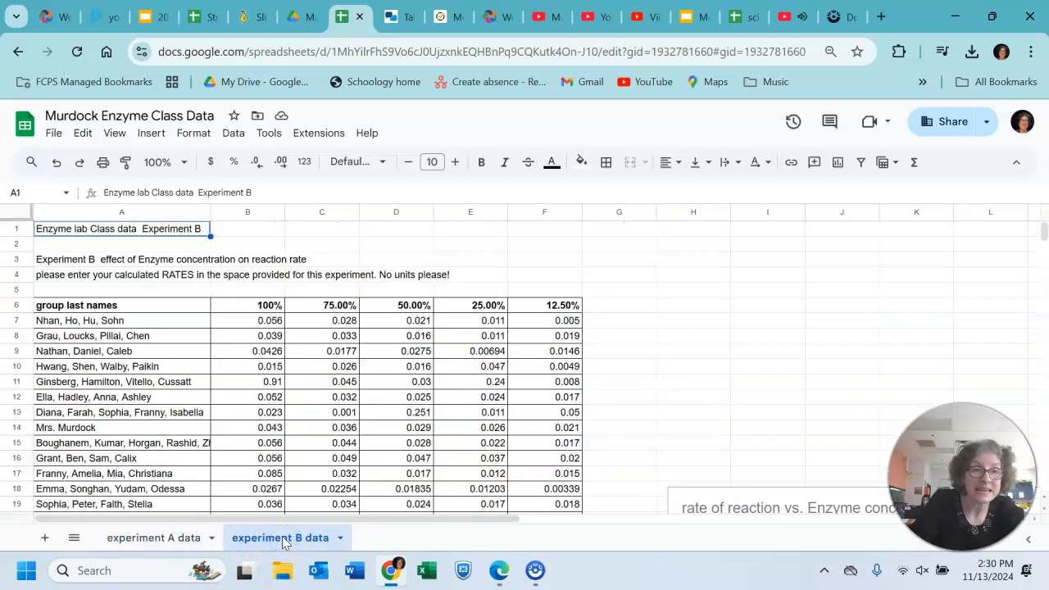